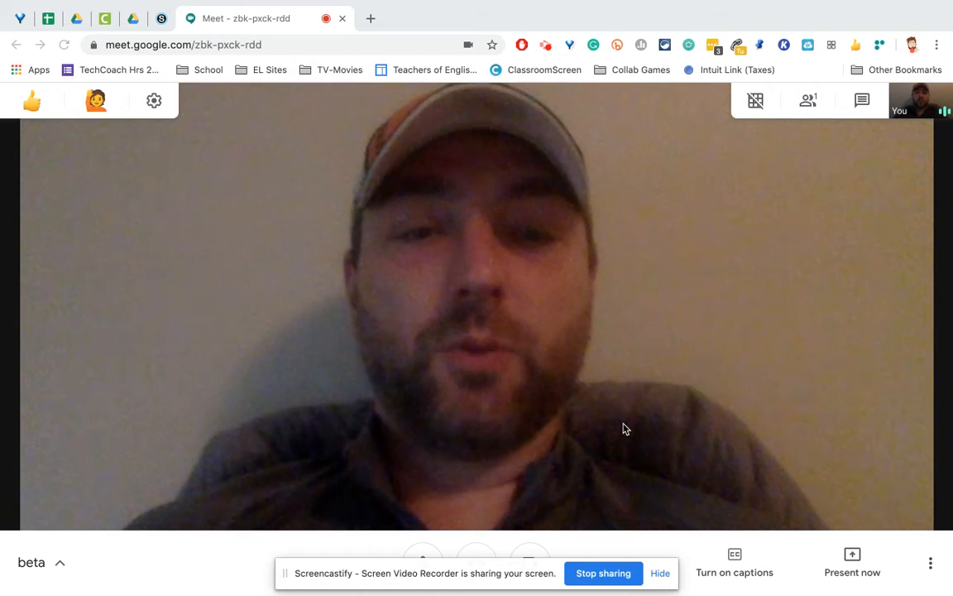
Send "como estas?" to everyone in the meeting chat and translate the page to English.
left_click_drag(513, 574, 377, 593)
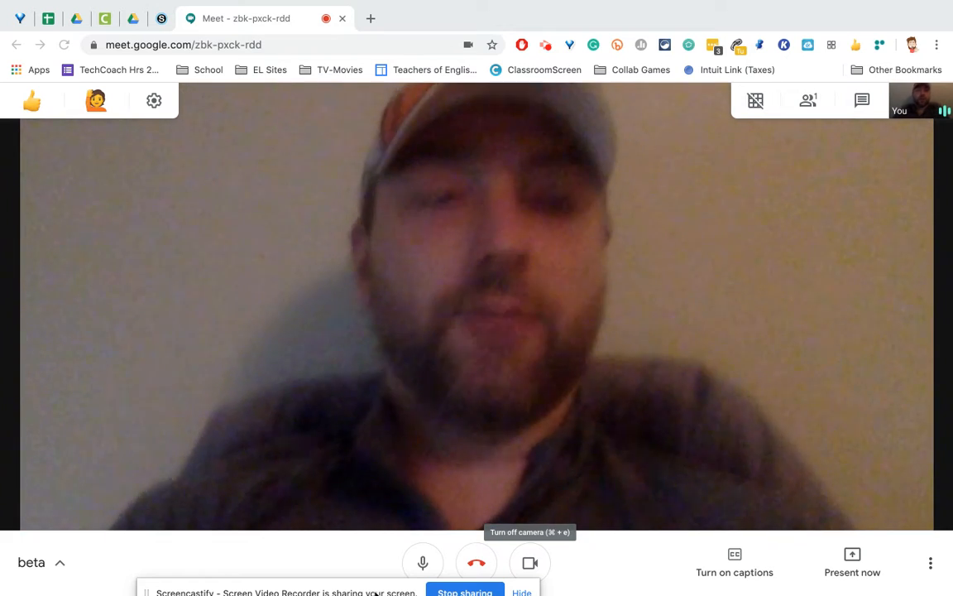
left_click(864, 102)
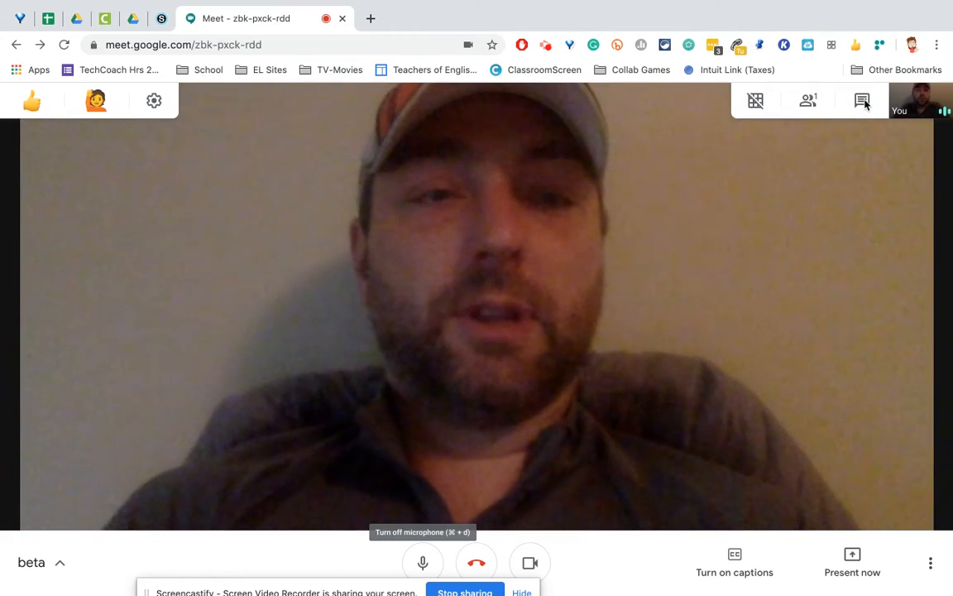
left_click(865, 102)
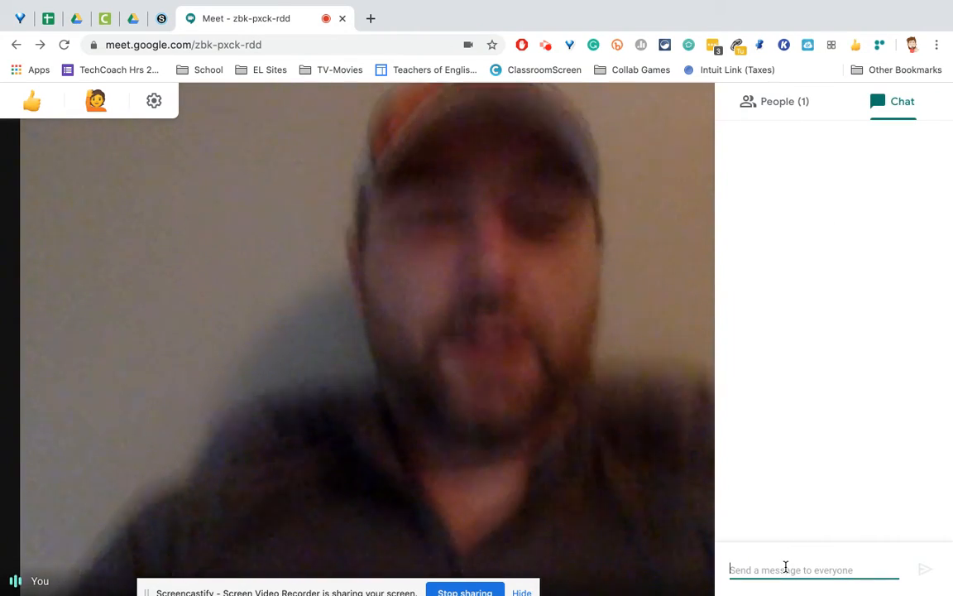
type("como estas?")
key("Return")
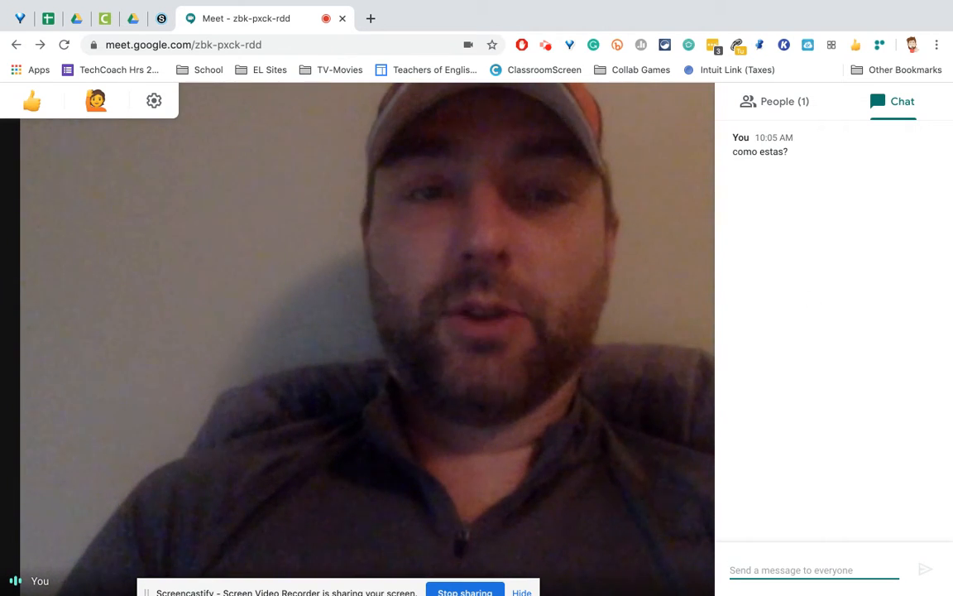
right_click(799, 283)
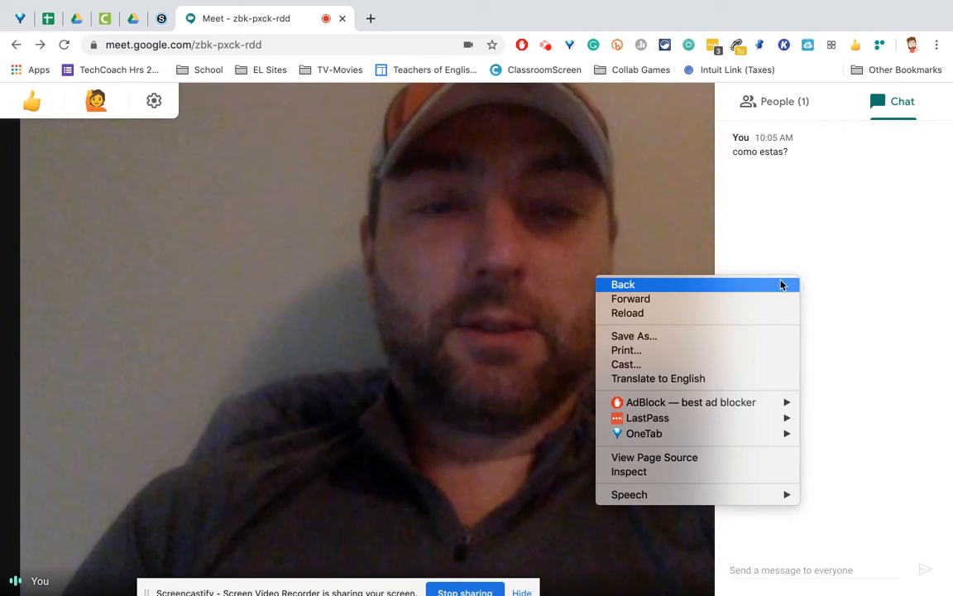
left_click(719, 382)
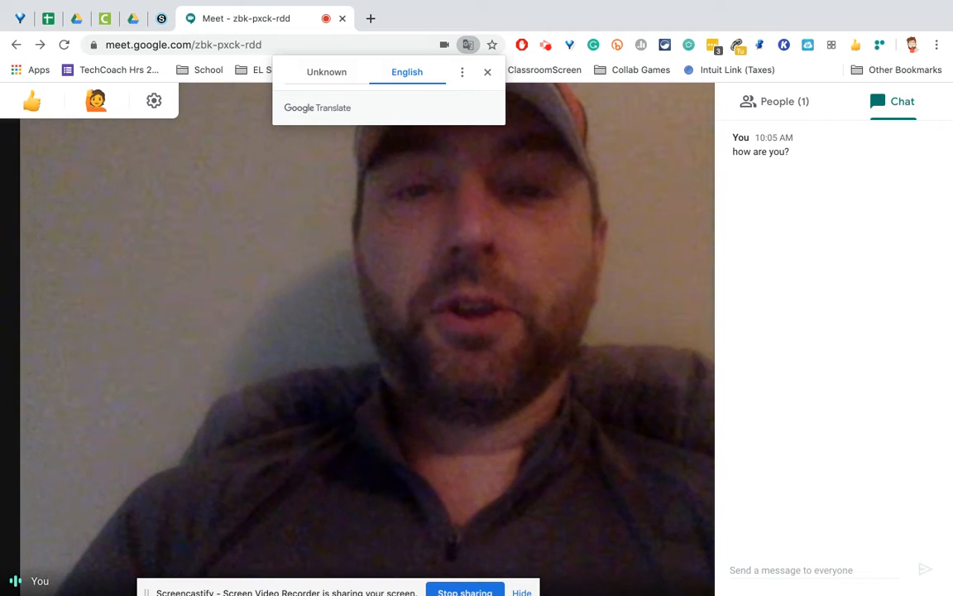
Switch the page translation's target language to Spanish, translate the meeting page, and dismiss the translation popup.
left_click(462, 75)
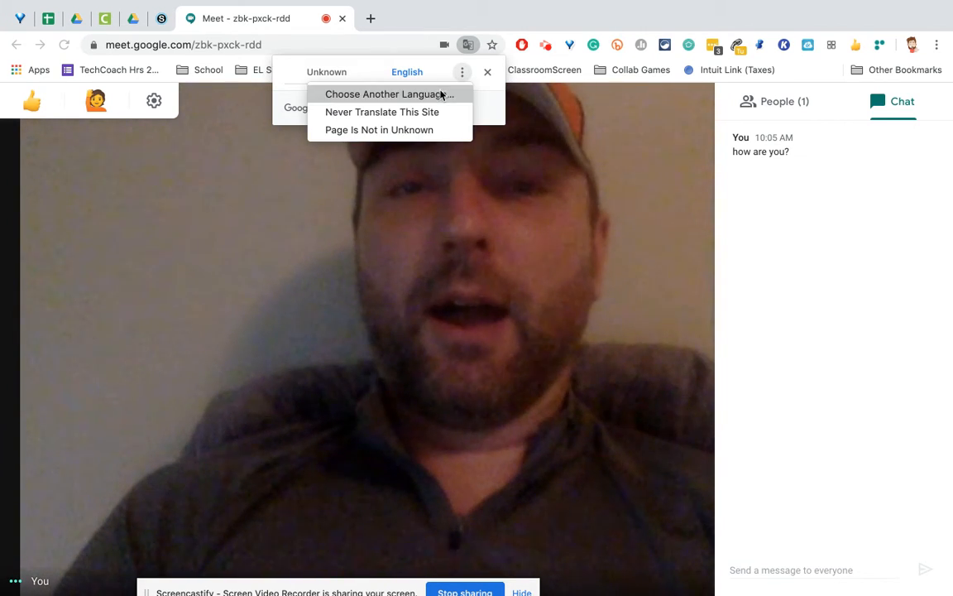
left_click(440, 93)
left_click(443, 104)
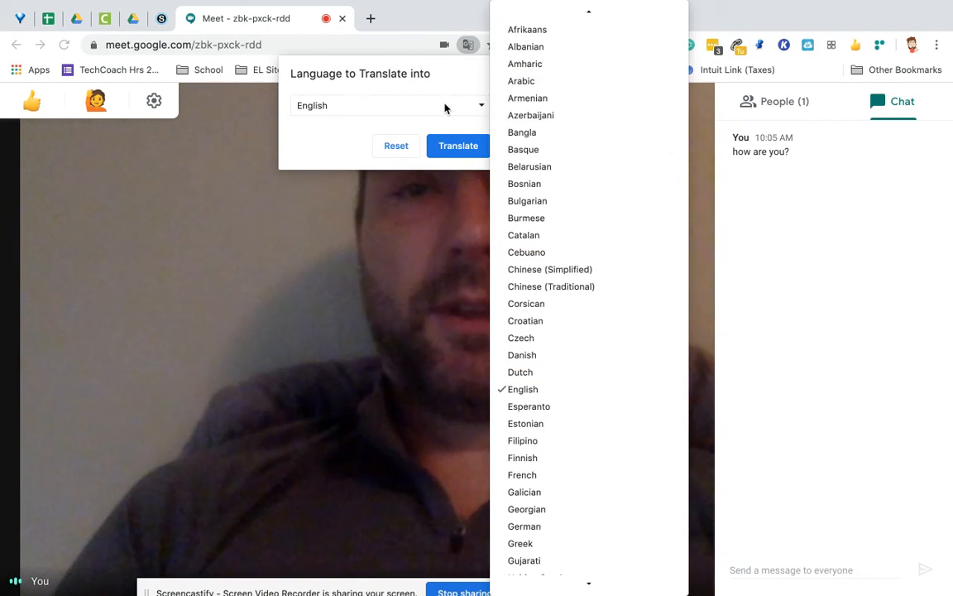
scroll(530, 310, "down", 3)
scroll(529, 310, "down", 10)
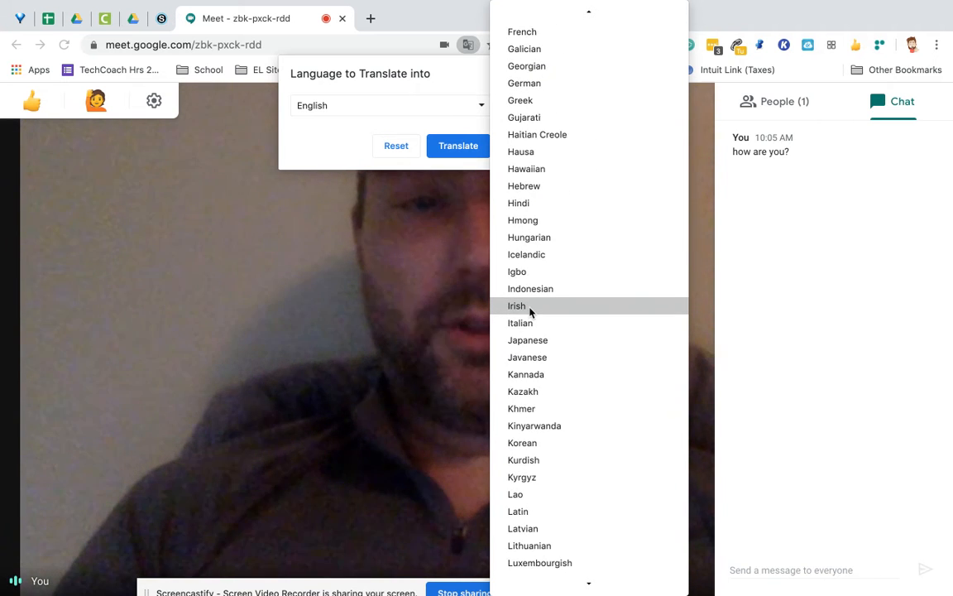
scroll(530, 312, "down", 5)
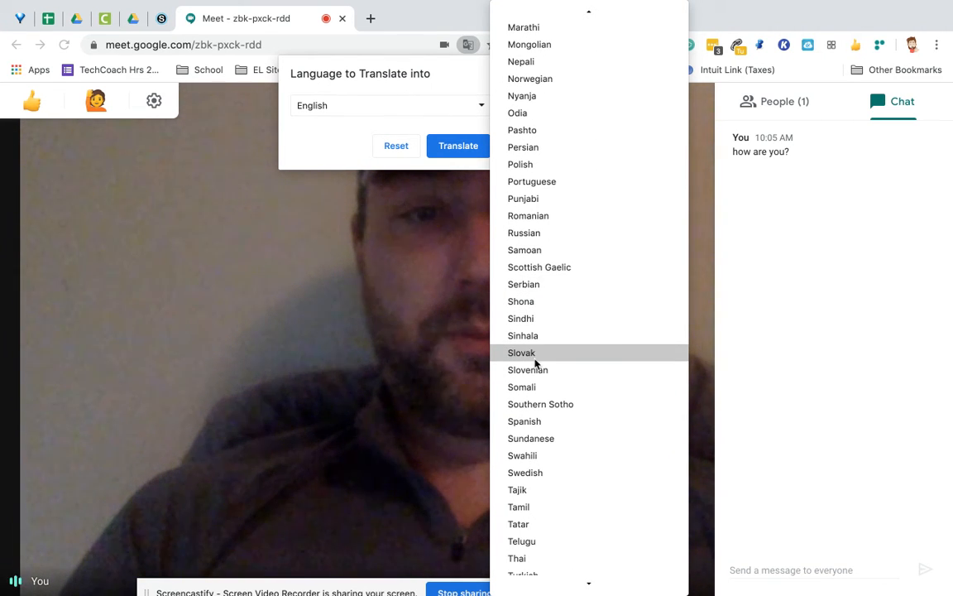
left_click(534, 421)
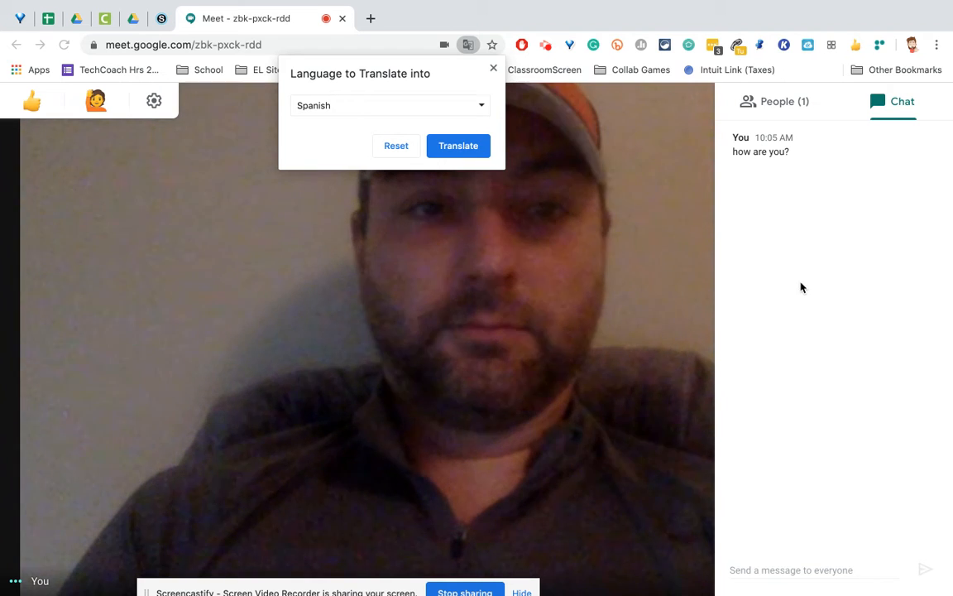
left_click(468, 149)
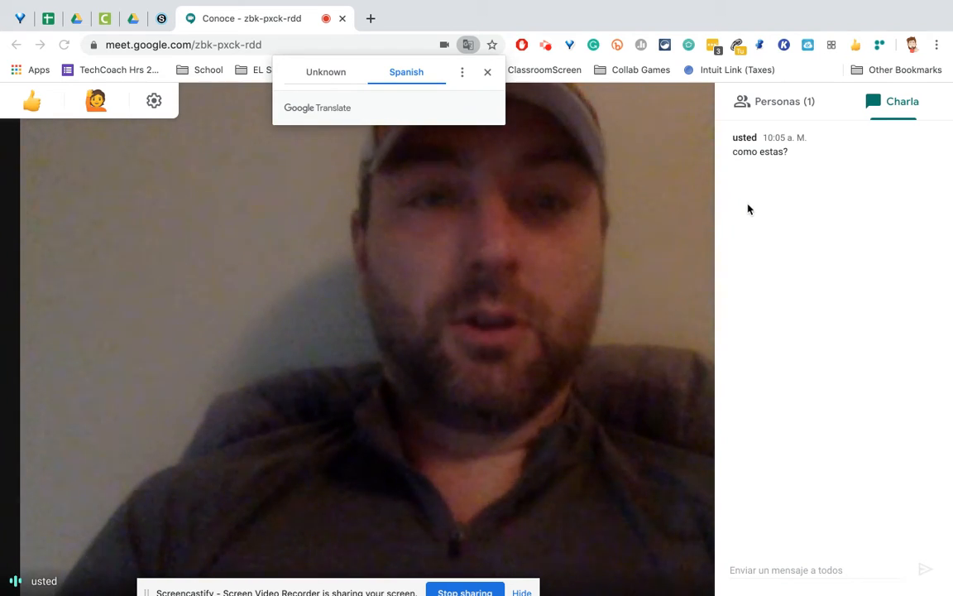
left_click(488, 72)
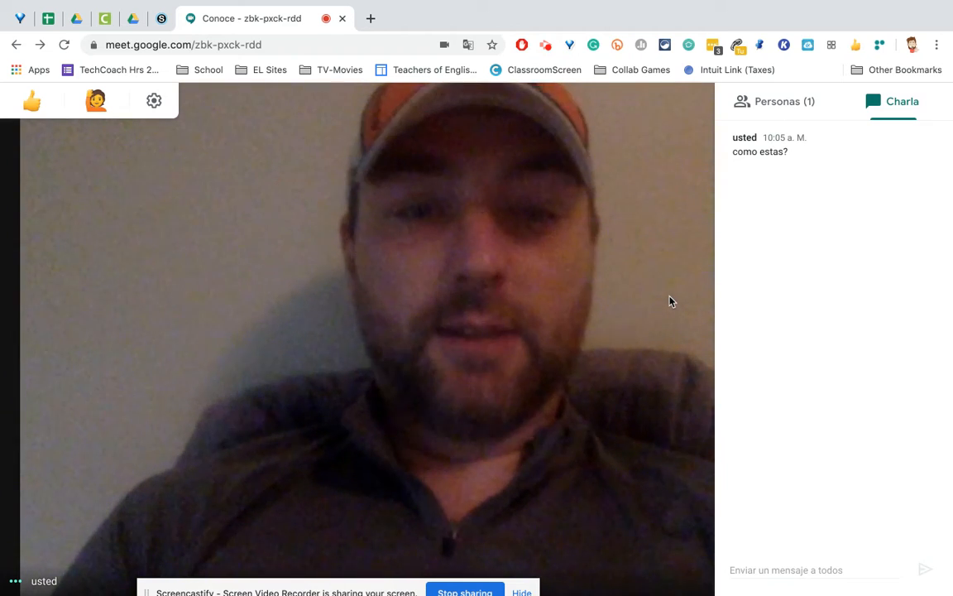
Close the meeting's chat panel and turn on live captions.
left_click(670, 301)
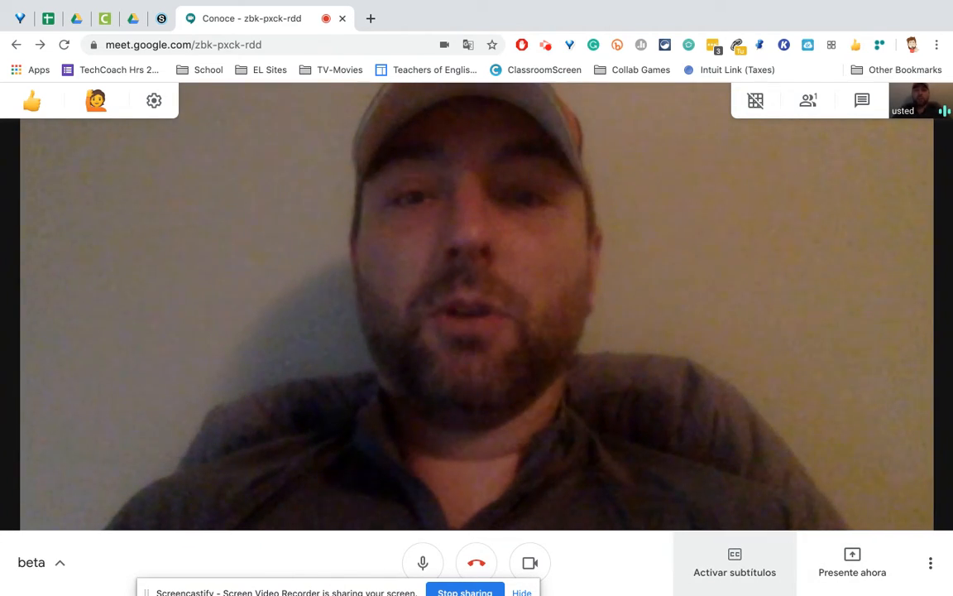
left_click(734, 563)
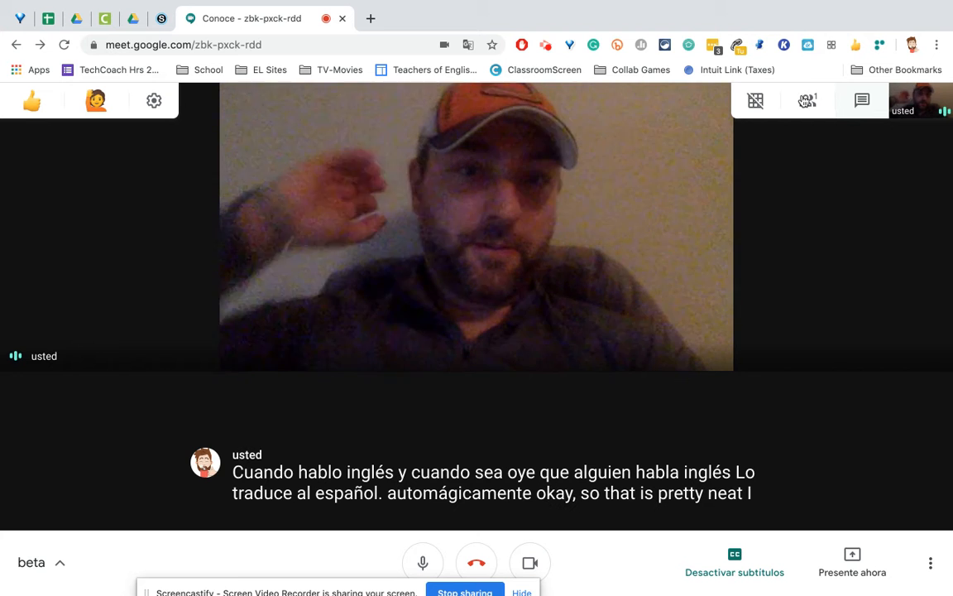
Change the page translation's target language to Chinese (Simplified) so the live captions are translated into it.
left_click(468, 44)
left_click(462, 73)
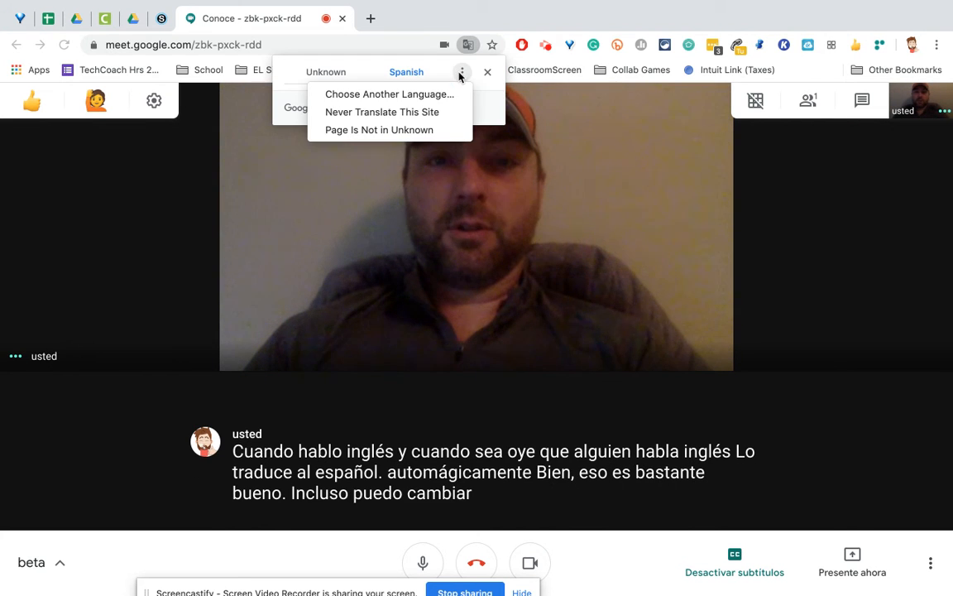
left_click(436, 94)
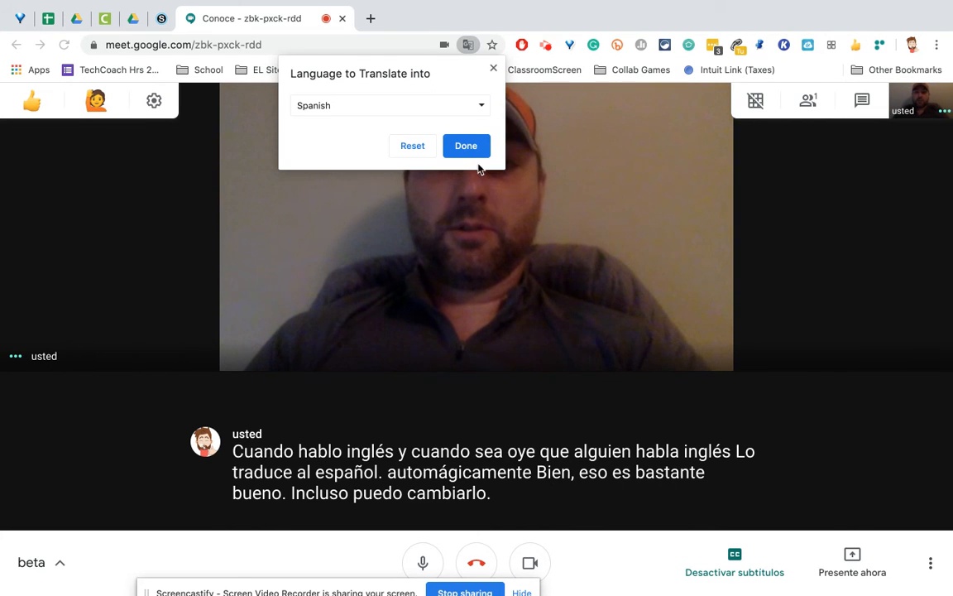
left_click(456, 116)
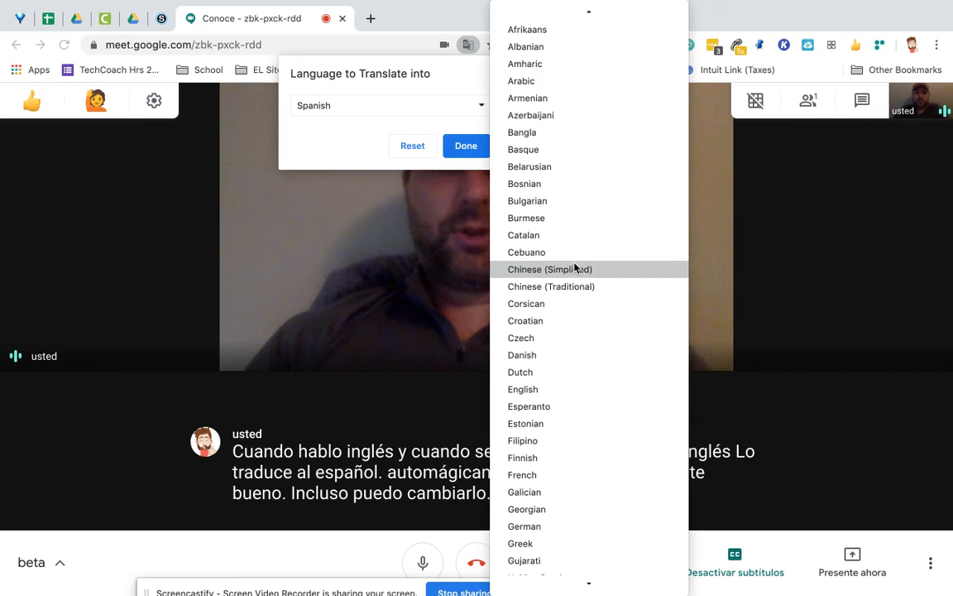
left_click(577, 272)
left_click(456, 153)
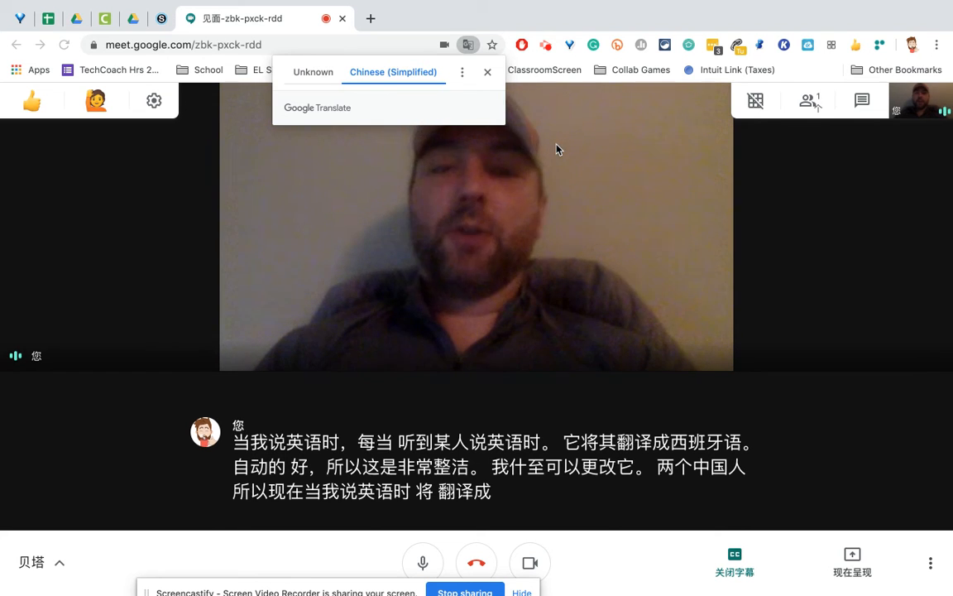
Set the page translation's target language back to English and translate the meeting page and captions.
left_click(462, 72)
left_click(444, 92)
left_click(430, 105)
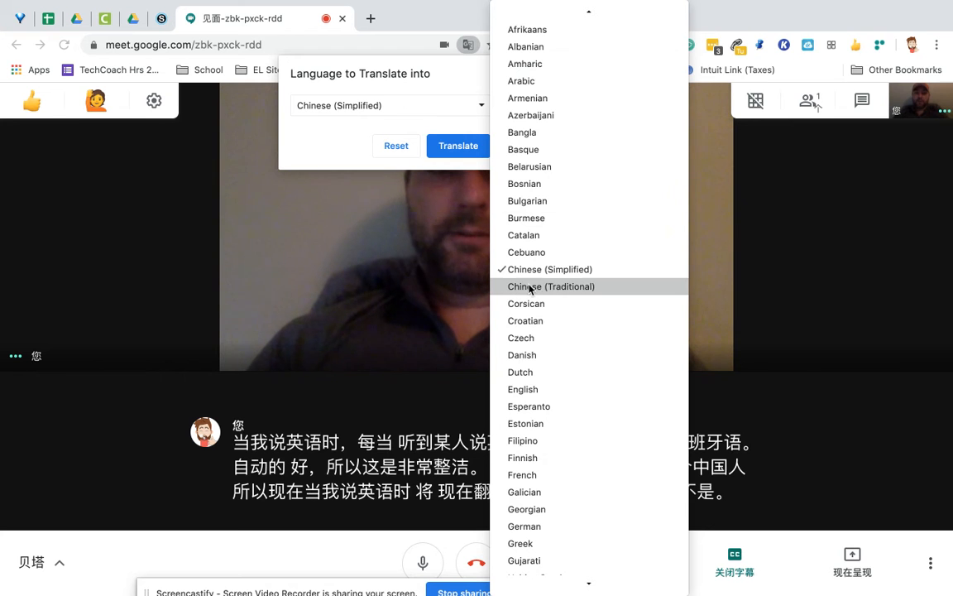
left_click(488, 389)
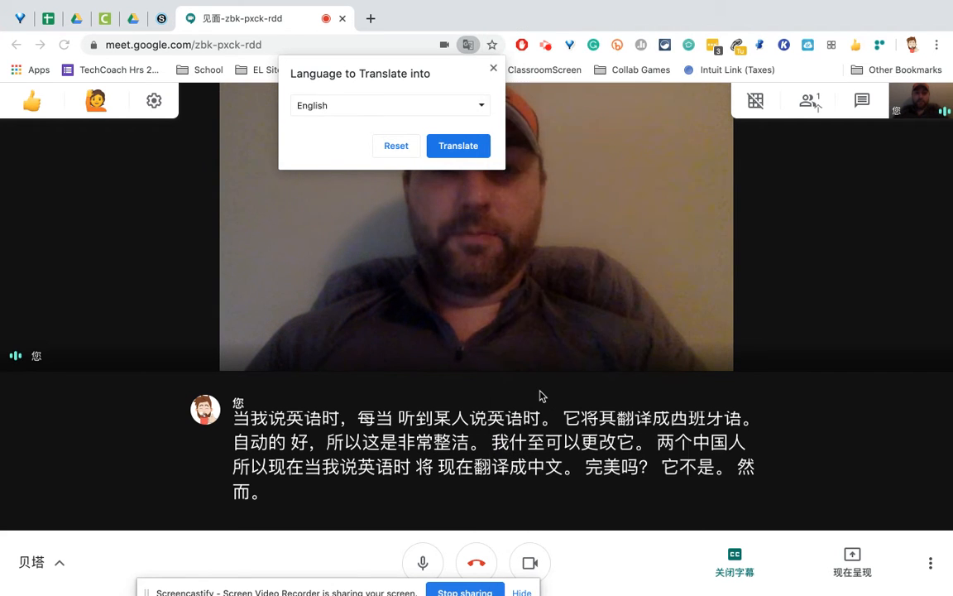
left_click(458, 146)
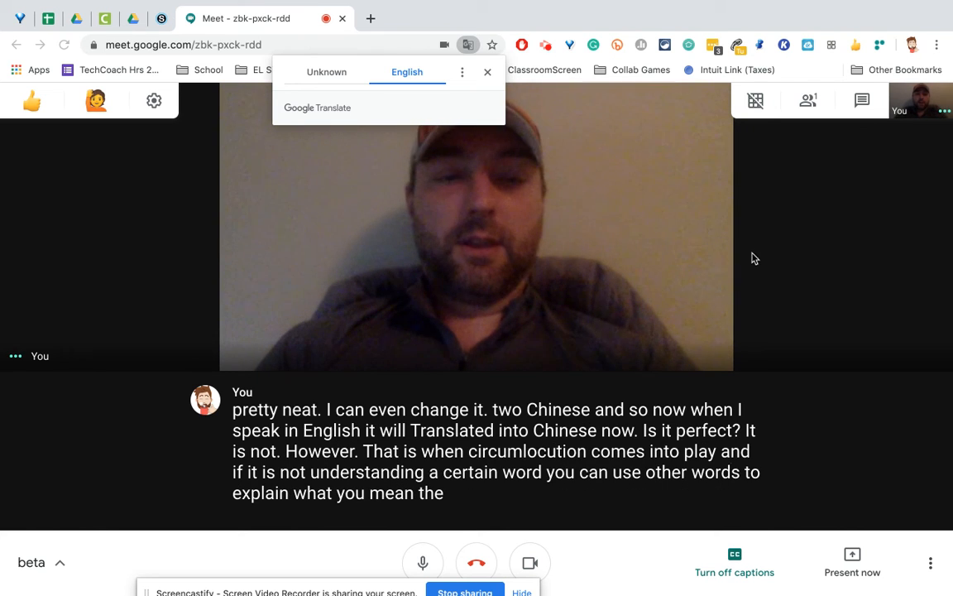
Turn off the live captions and bring up the meeting's list of emoji reactions.
left_click(732, 556)
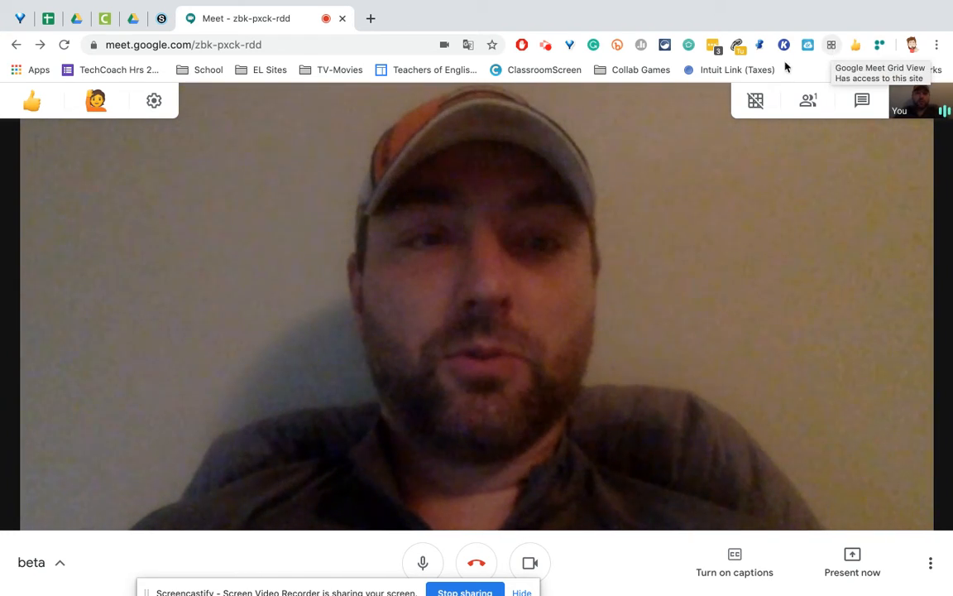
mouse_move(755, 101)
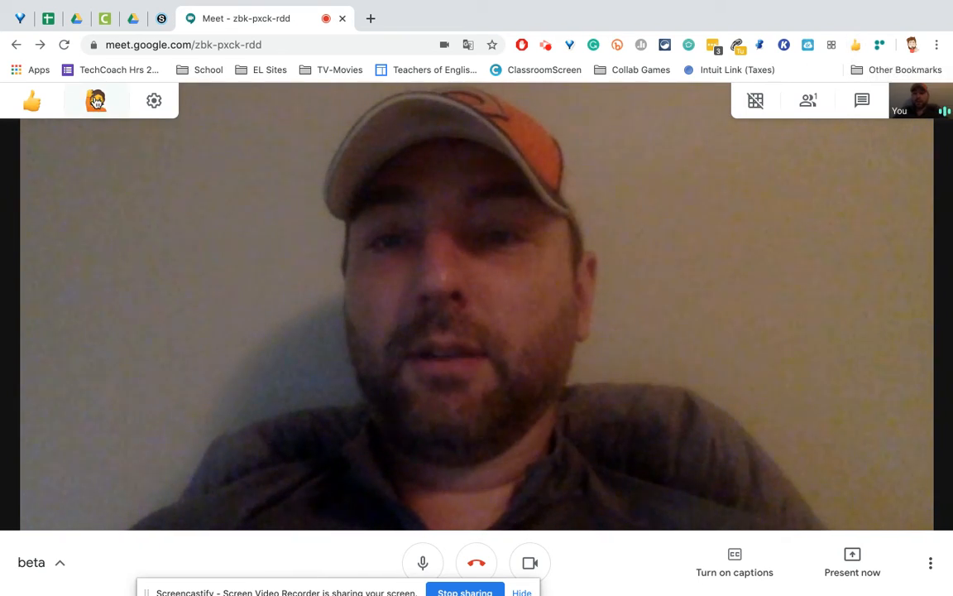
mouse_move(34, 100)
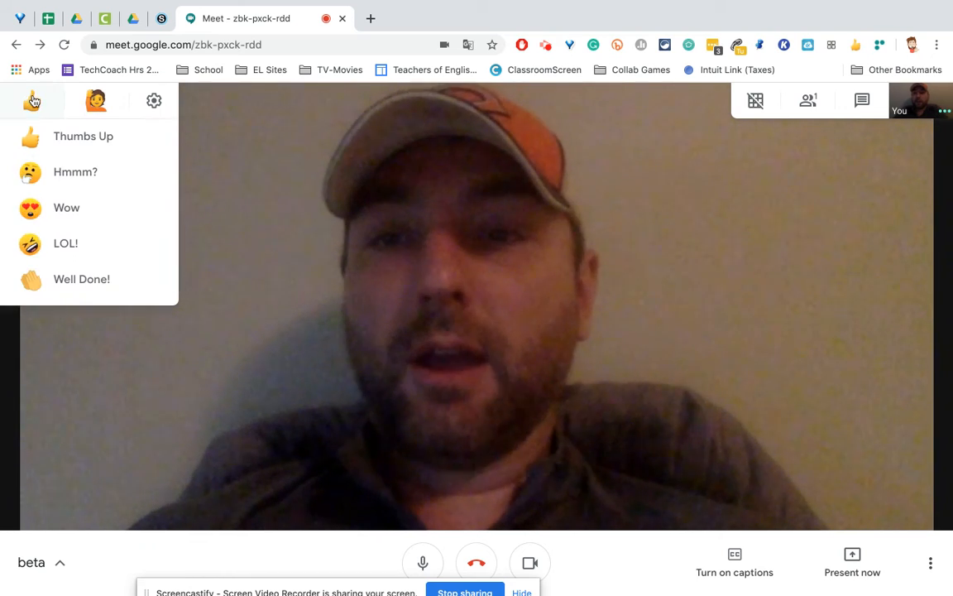